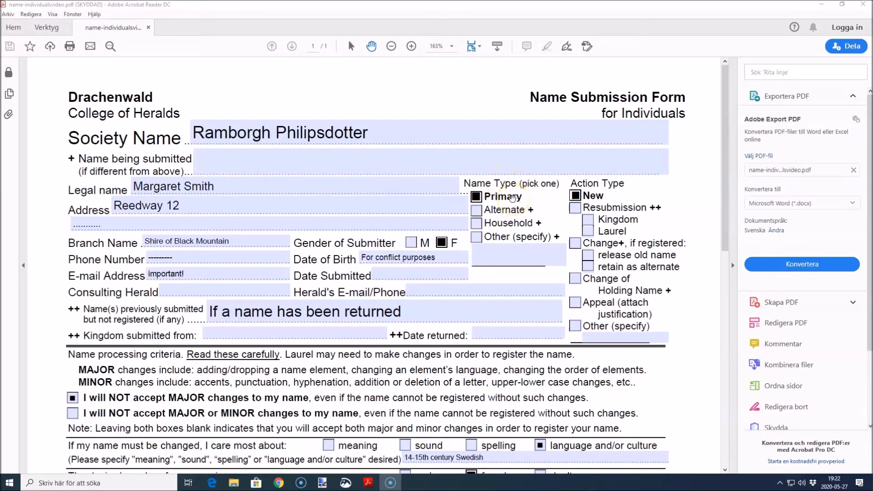
# Review the action type and the submitter's legal name, address, branch, phone and e-mail fields on the Name Submission Form.
pyautogui.click(596, 179)
pyautogui.click(593, 201)
pyautogui.click(318, 181)
pyautogui.click(267, 186)
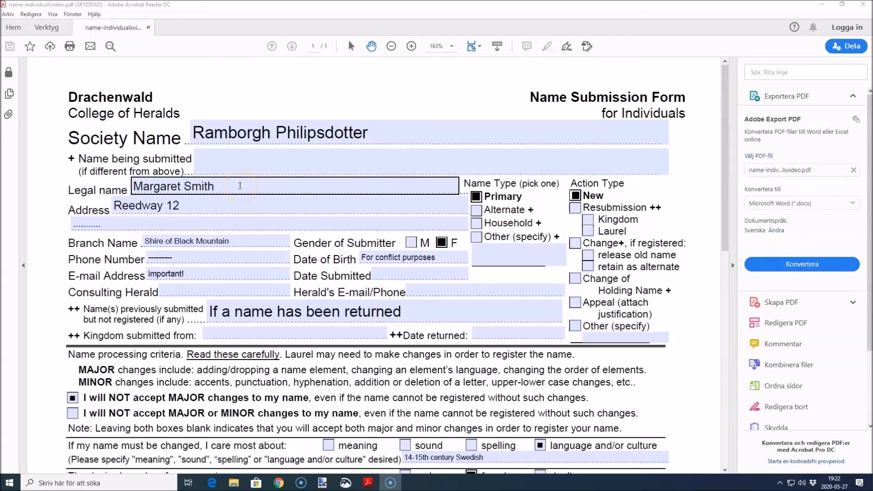
pyautogui.click(230, 205)
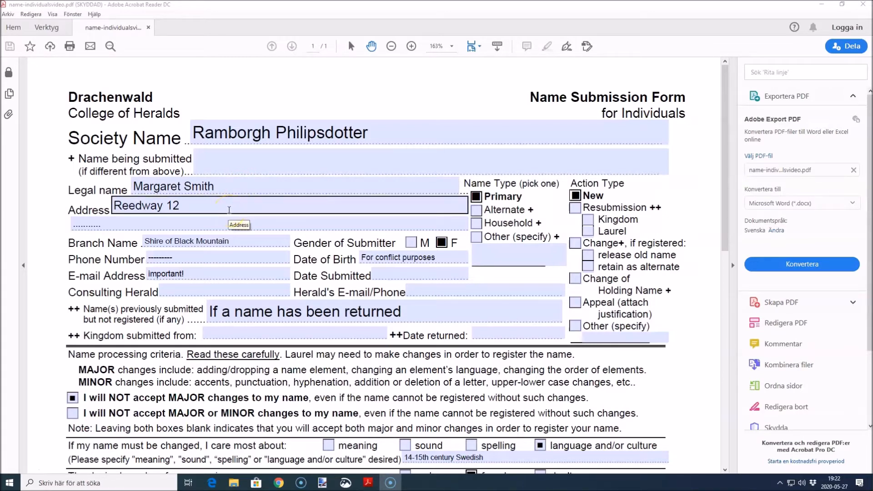
pyautogui.click(228, 224)
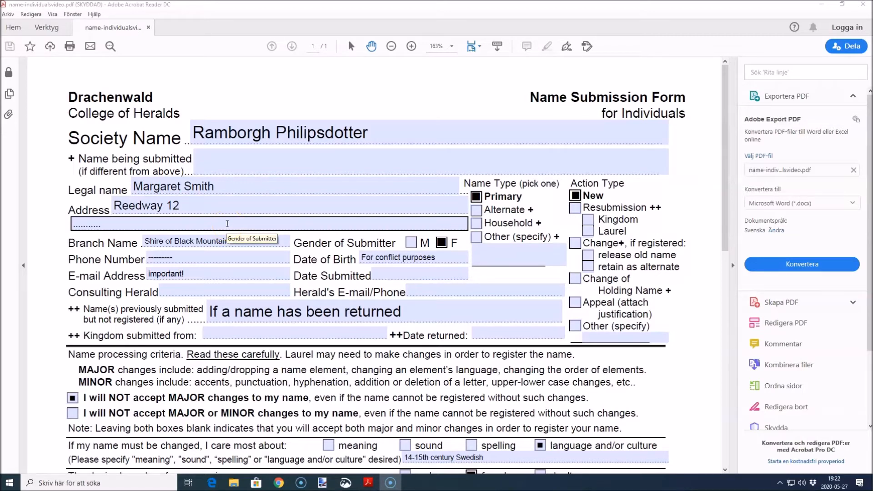
pyautogui.click(242, 240)
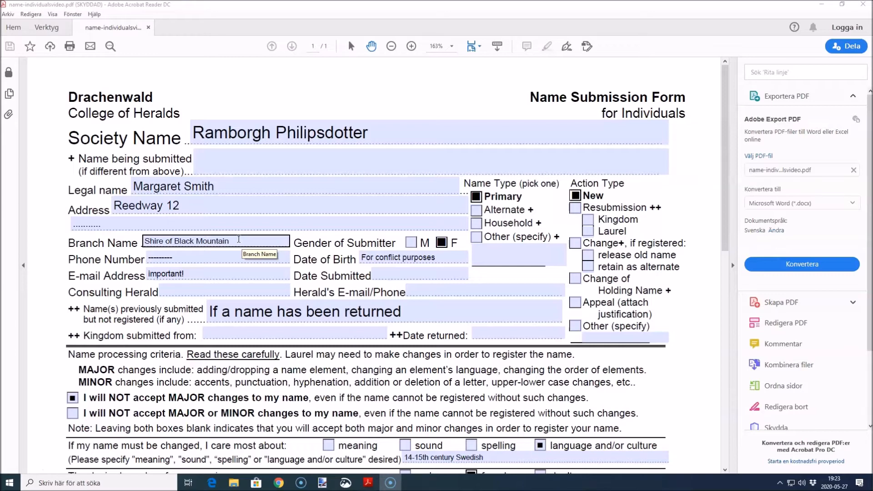
pyautogui.click(218, 256)
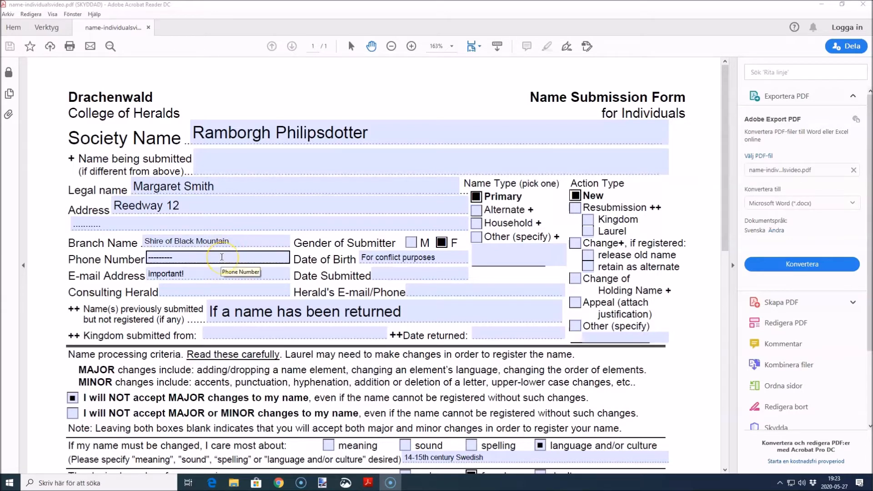
pyautogui.click(213, 273)
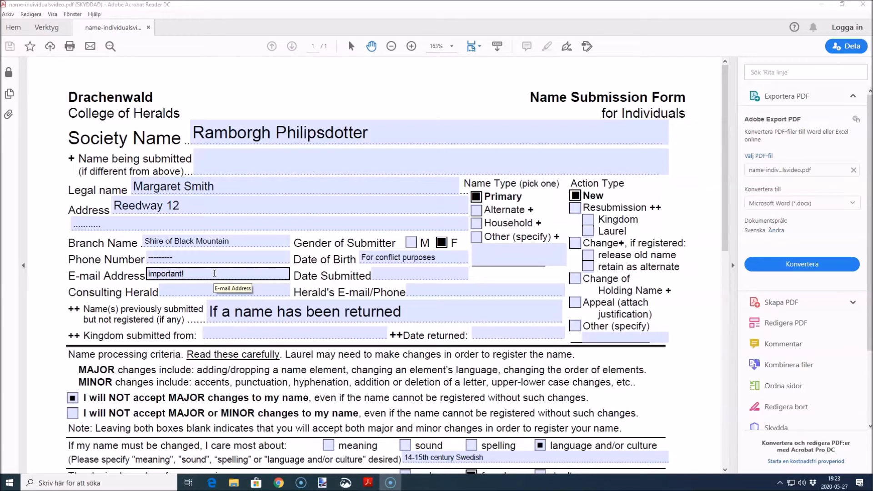
pyautogui.click(199, 258)
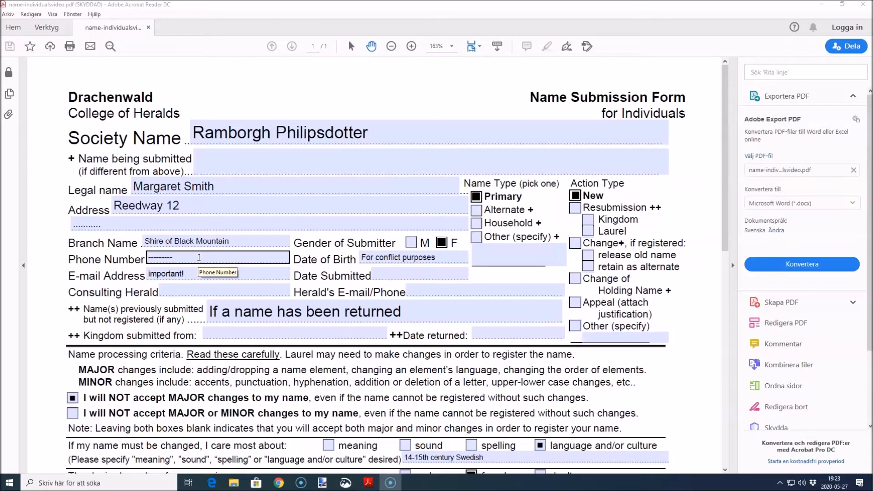
pyautogui.click(215, 223)
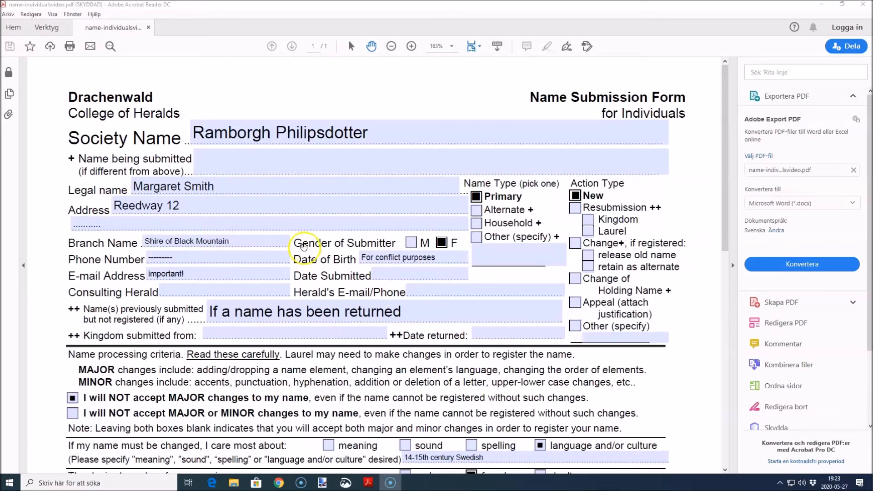
# Examine the submitter's gender, date of birth and submission date, the consulting herald's details, and the previous submission fields.
pyautogui.click(380, 244)
pyautogui.click(396, 241)
pyautogui.click(456, 243)
pyautogui.click(454, 258)
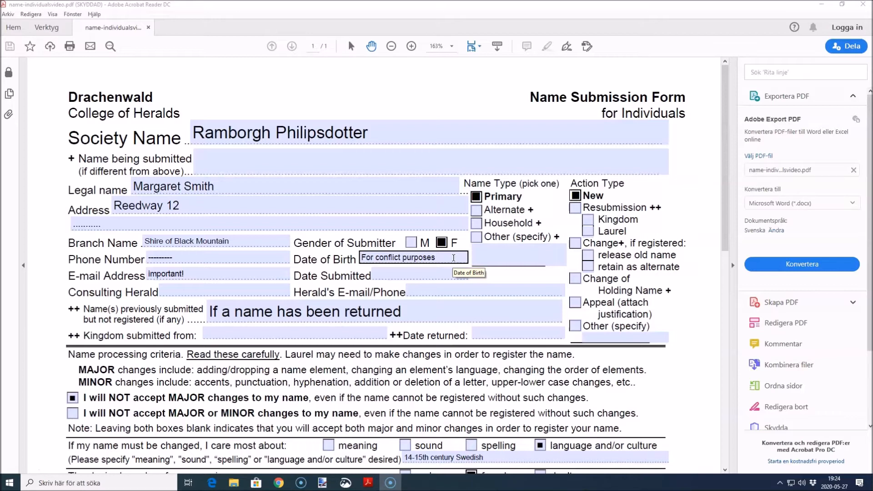
pyautogui.click(428, 271)
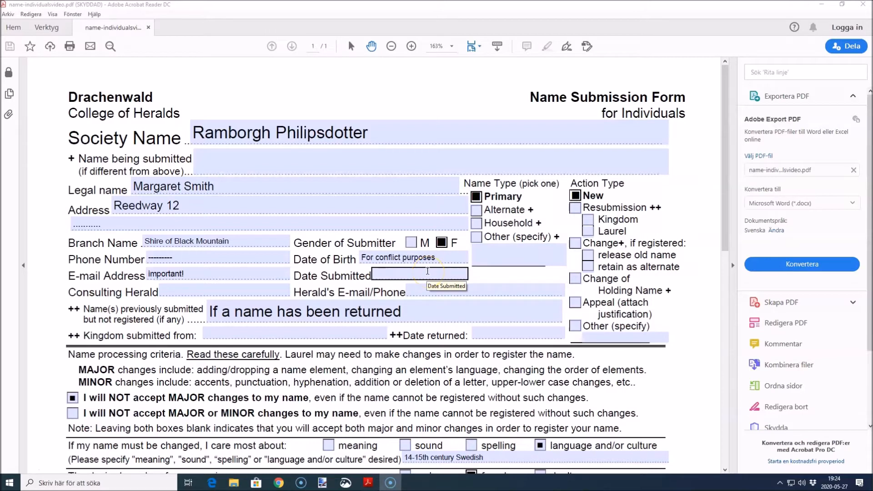
pyautogui.click(244, 291)
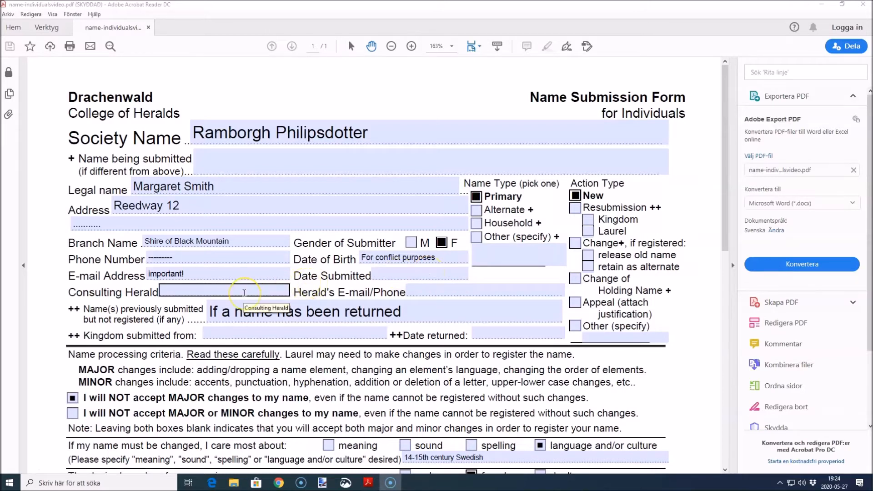
pyautogui.click(336, 287)
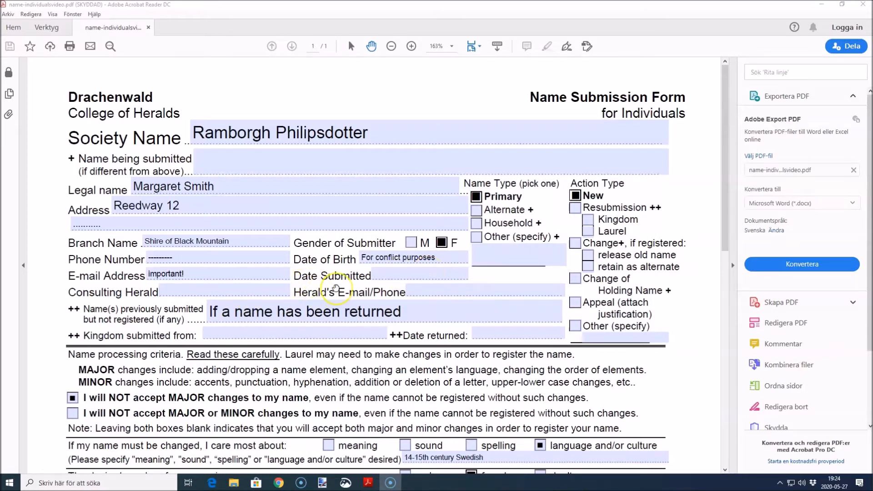
pyautogui.click(227, 291)
pyautogui.click(431, 291)
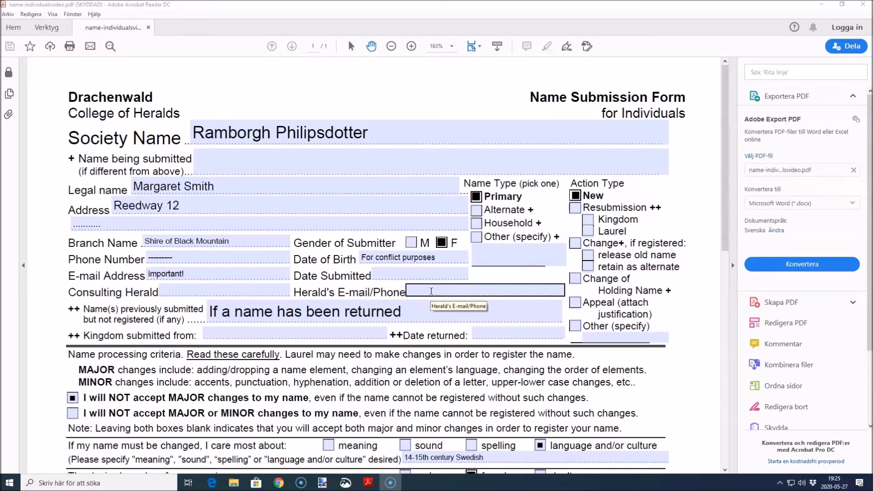
pyautogui.click(295, 329)
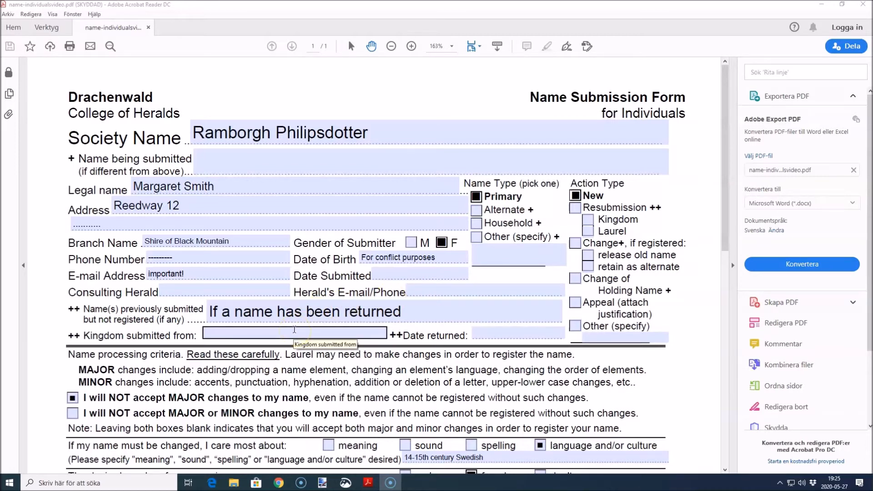
pyautogui.click(296, 318)
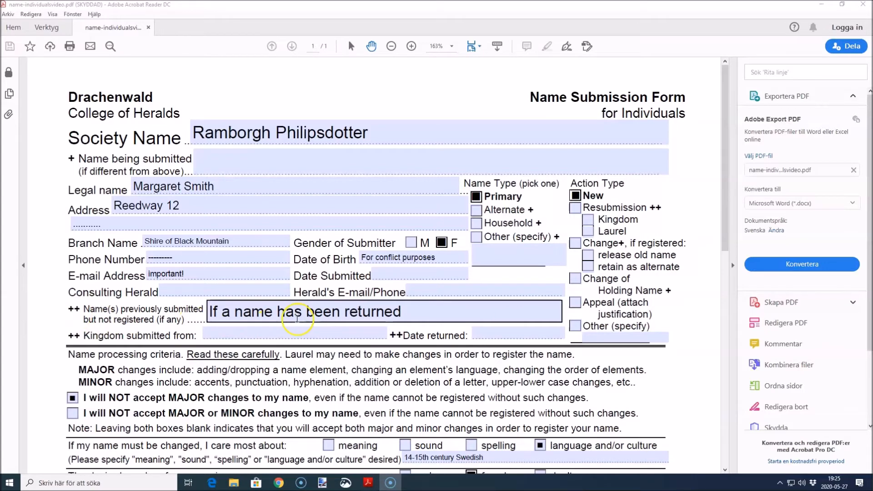
# Read the name processing criteria, including the major and minor change options and the desired gender of the name.
pyautogui.scroll(-5, 318, 316)
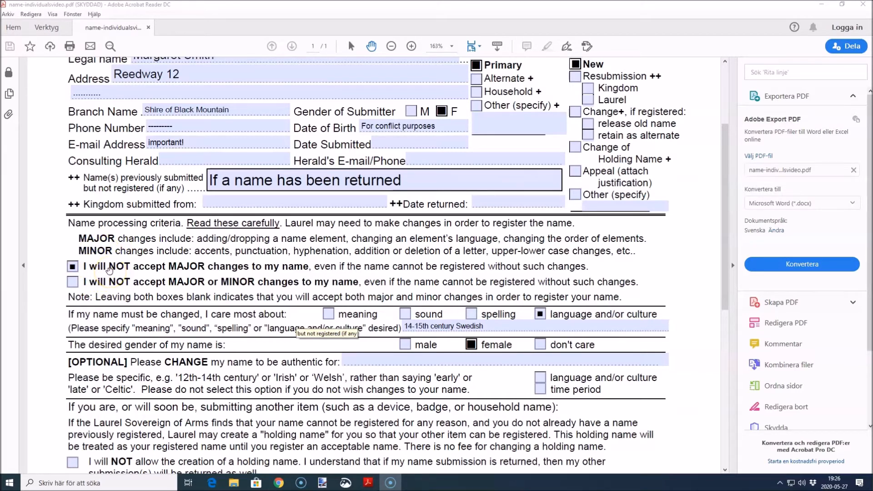
pyautogui.scroll(-1, 109, 270)
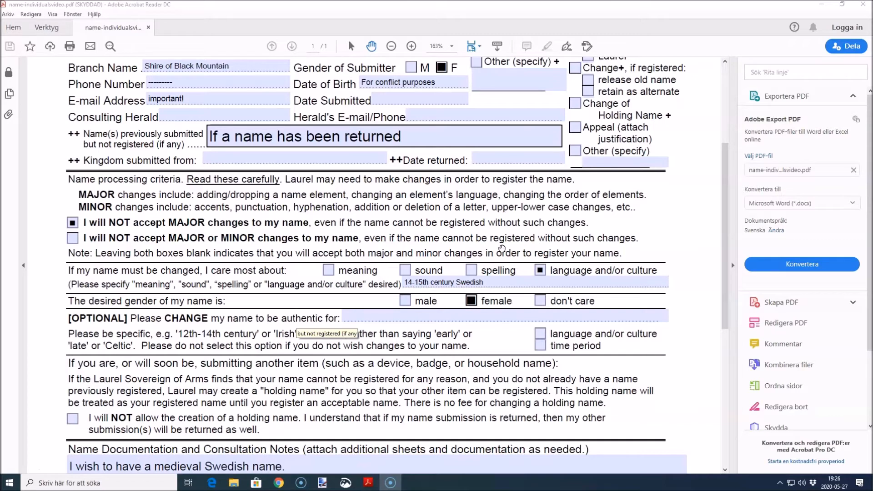
pyautogui.scroll(-1, 502, 248)
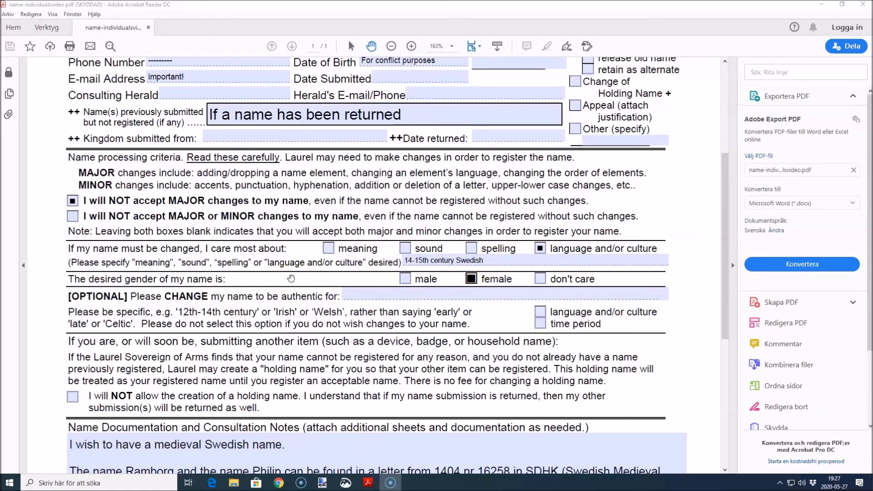
pyautogui.click(269, 280)
pyautogui.click(359, 278)
pyautogui.click(389, 280)
pyautogui.click(551, 281)
# Examine the authenticity request, the holding name option and the Name Documentation and Consultation Notes field.
pyautogui.scroll(-3, 229, 298)
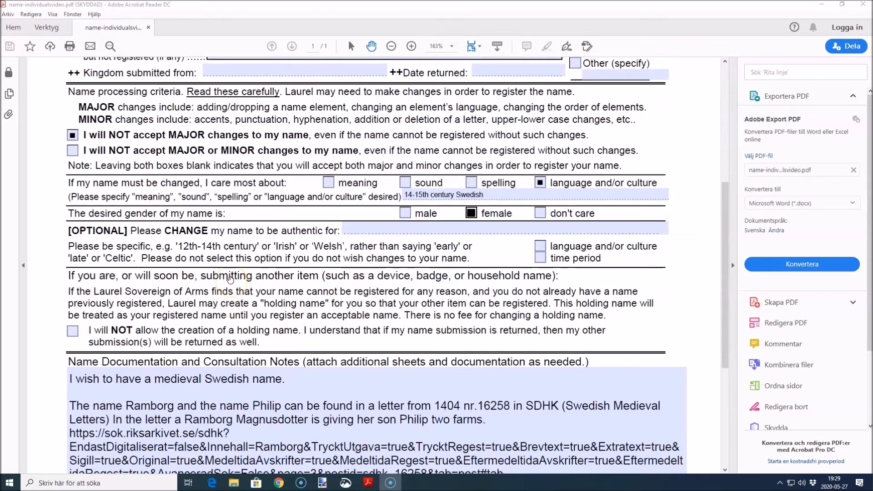
pyautogui.scroll(-3, 230, 279)
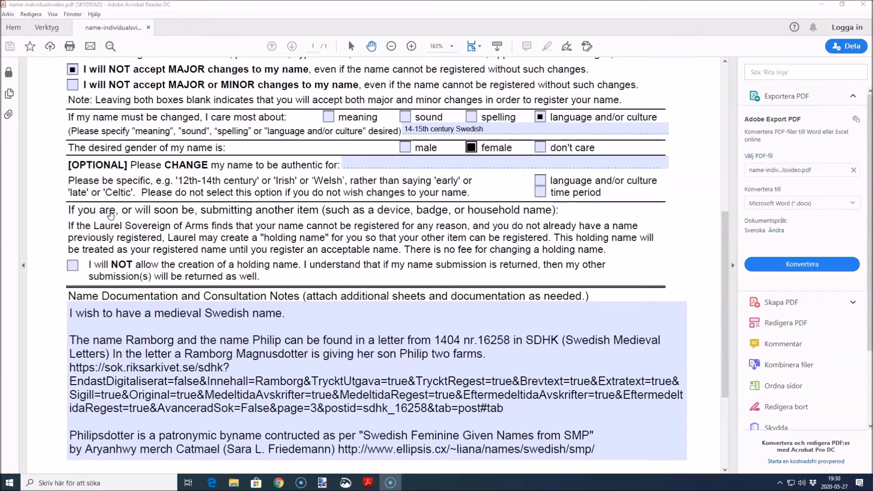
pyautogui.scroll(-3, 110, 215)
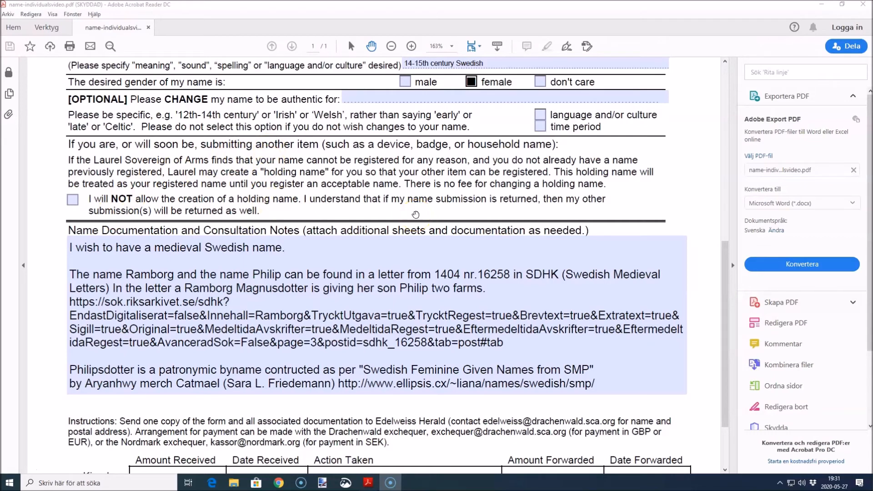
pyautogui.scroll(-1, 416, 214)
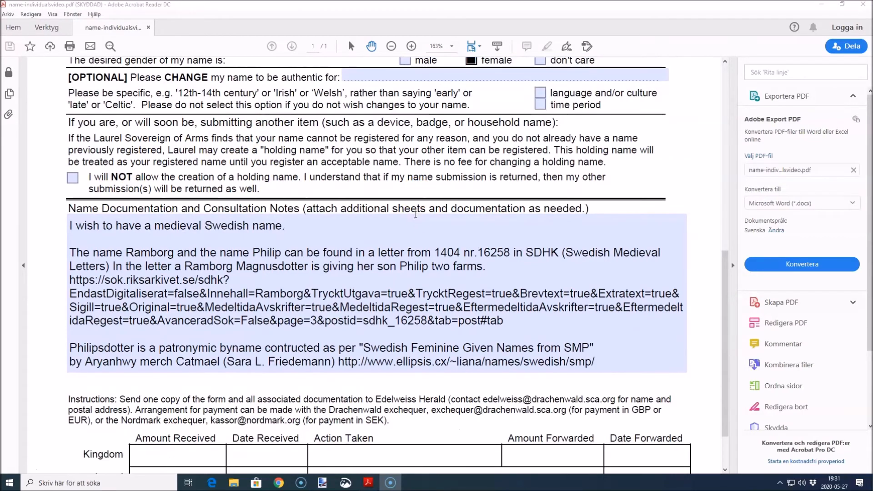
pyautogui.click(307, 230)
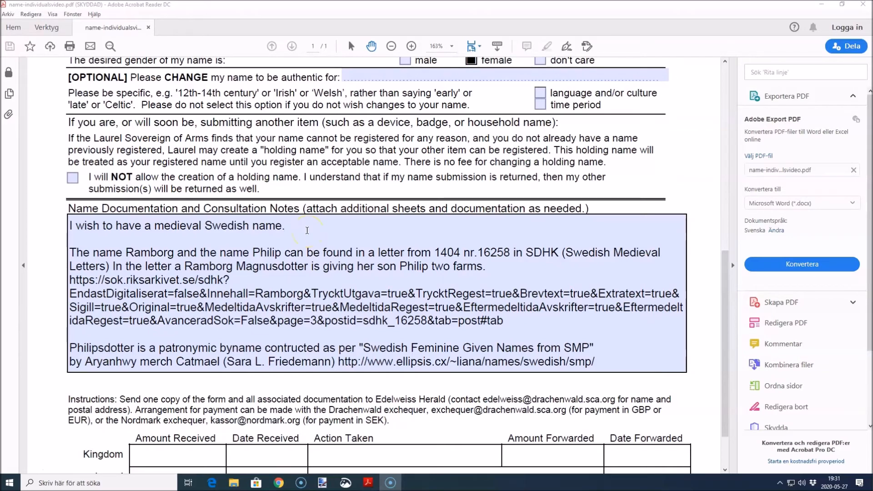